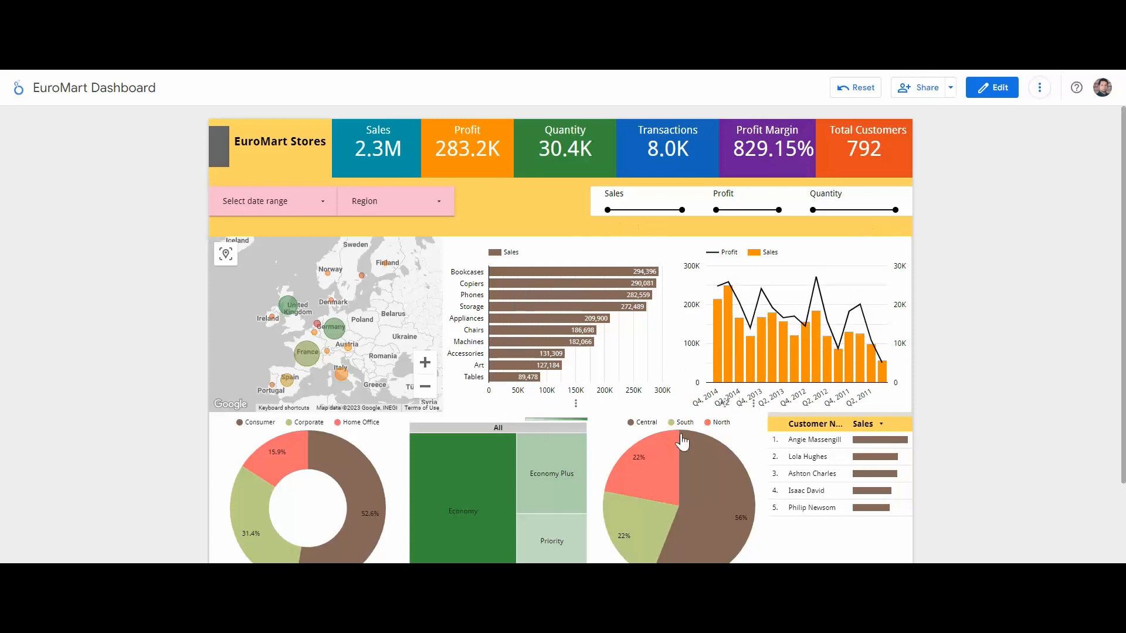
{"action": "scroll", "coordinate": [536, 352], "scroll_direction": "down", "scroll_amount": 2}
{"action": "scroll", "coordinate": [536, 355], "scroll_direction": "up", "scroll_amount": 2}
{"action": "mouse_move", "coordinate": [537, 355]}
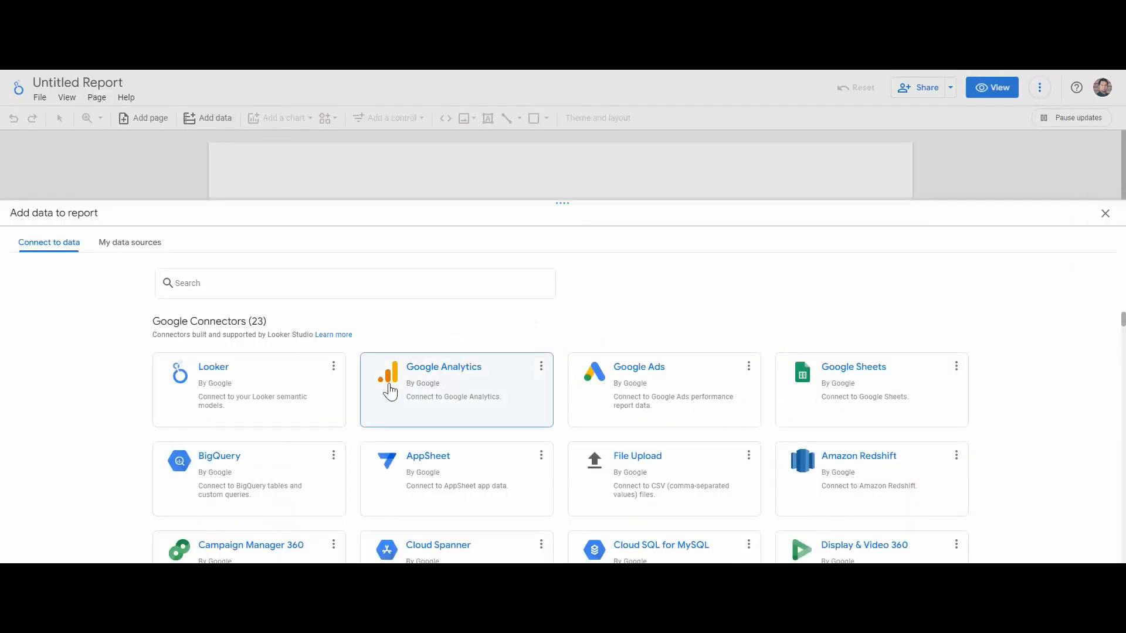
{"action": "scroll", "coordinate": [596, 416], "scroll_direction": "down", "scroll_amount": 2}
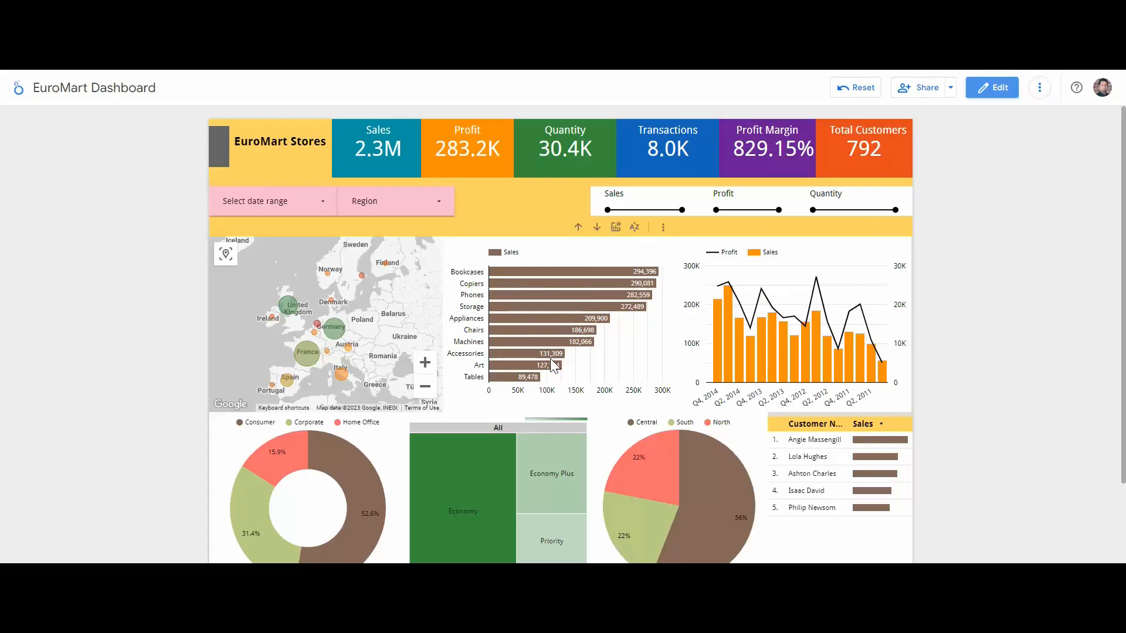
Filter the EuroMart dashboard to the North region using the region pie chart, and open the report for editing
{"action": "left_click", "coordinate": [659, 456]}
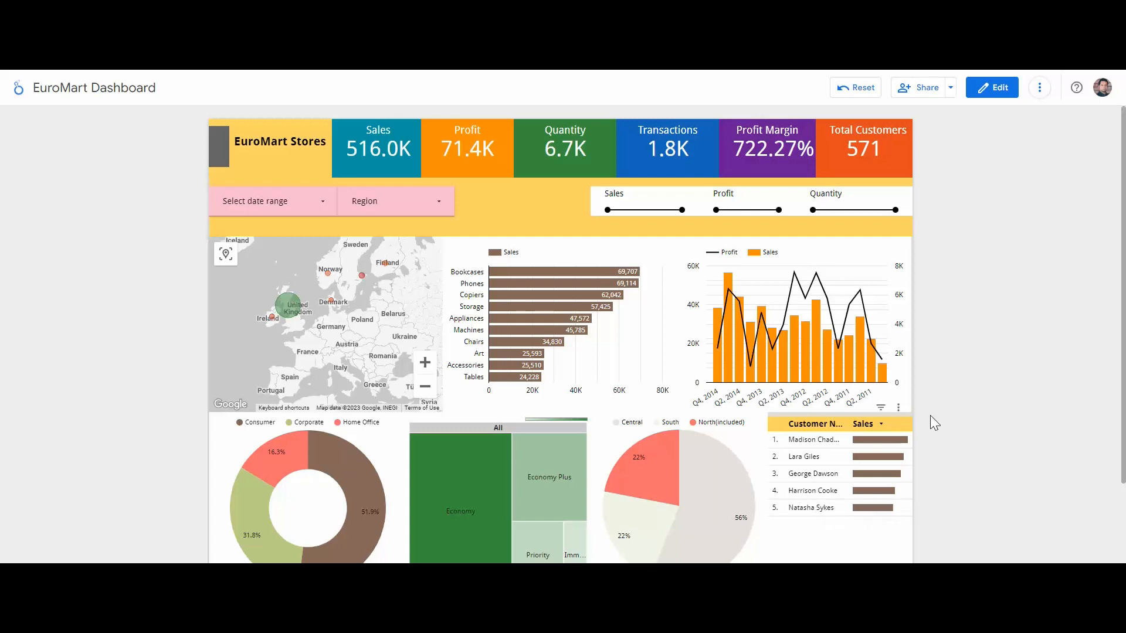
{"action": "left_click", "coordinate": [992, 87]}
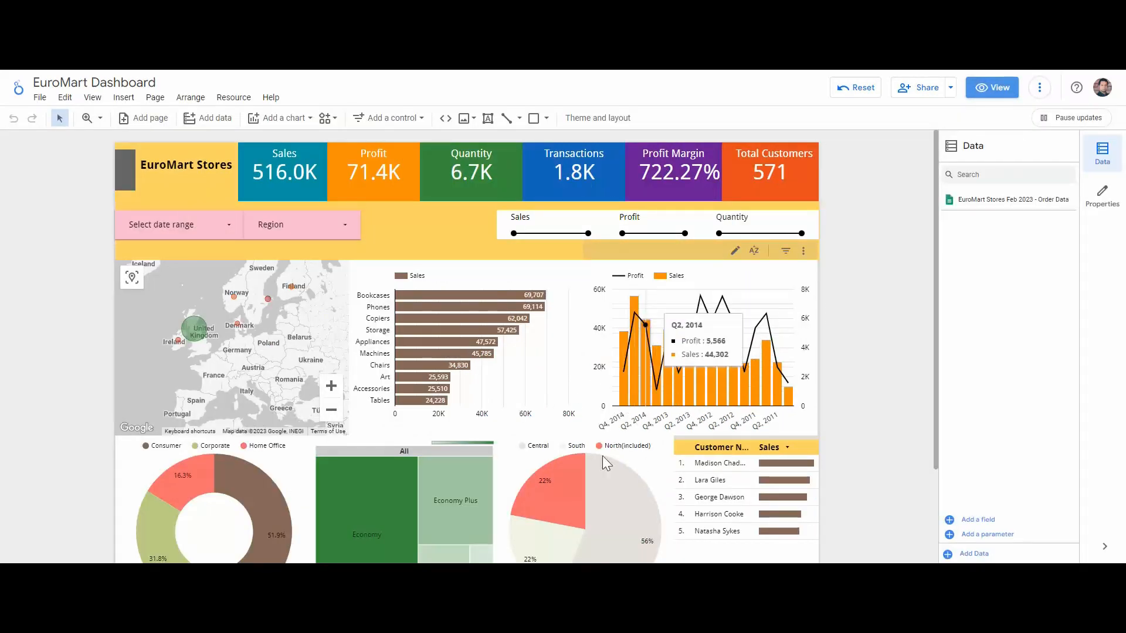
{"action": "scroll", "coordinate": [418, 390], "scroll_direction": "down", "scroll_amount": 2}
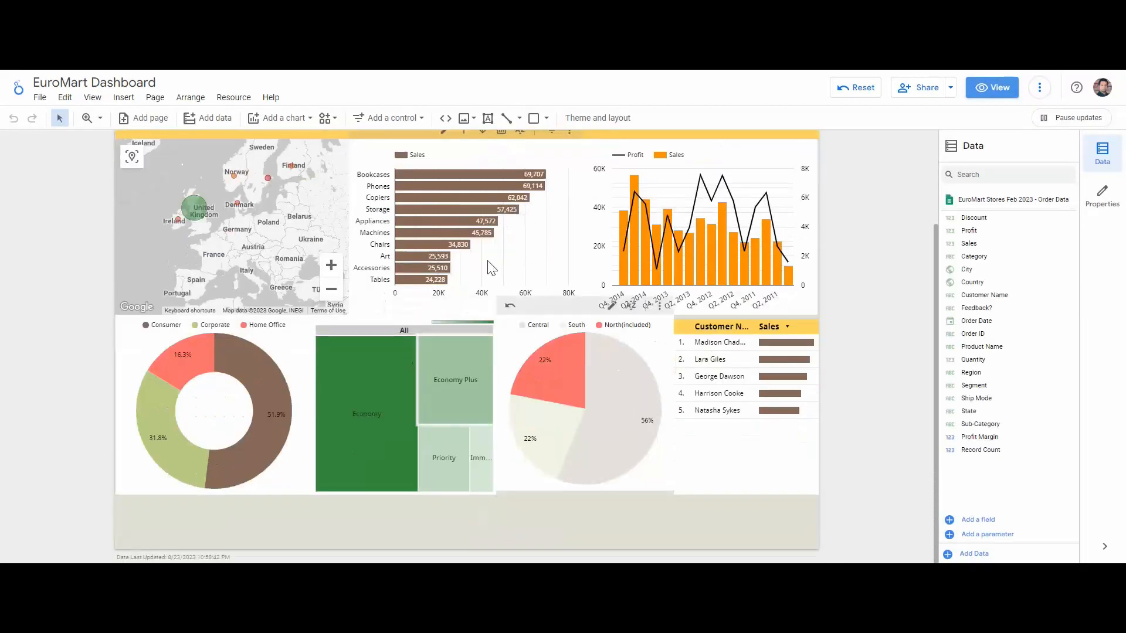
{"action": "scroll", "coordinate": [762, 422], "scroll_direction": "up", "scroll_amount": 2}
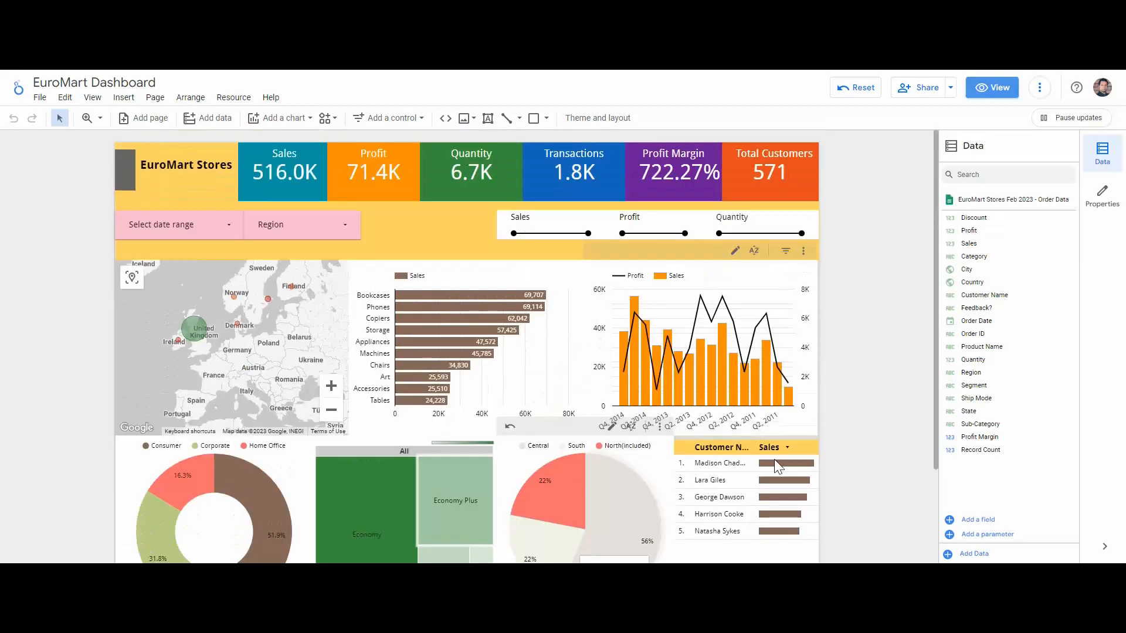
Delete the customer sales table beside the region pie chart
{"action": "scroll", "coordinate": [742, 435], "scroll_direction": "down", "scroll_amount": 2}
{"action": "left_click", "coordinate": [743, 419]}
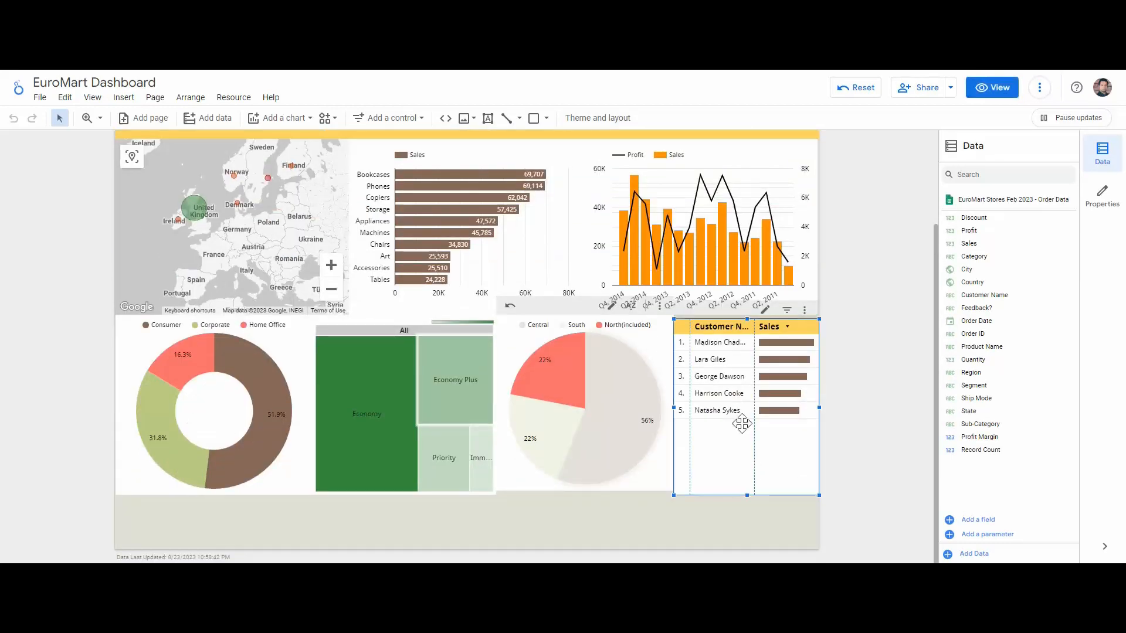
{"action": "key", "text": "Delete"}
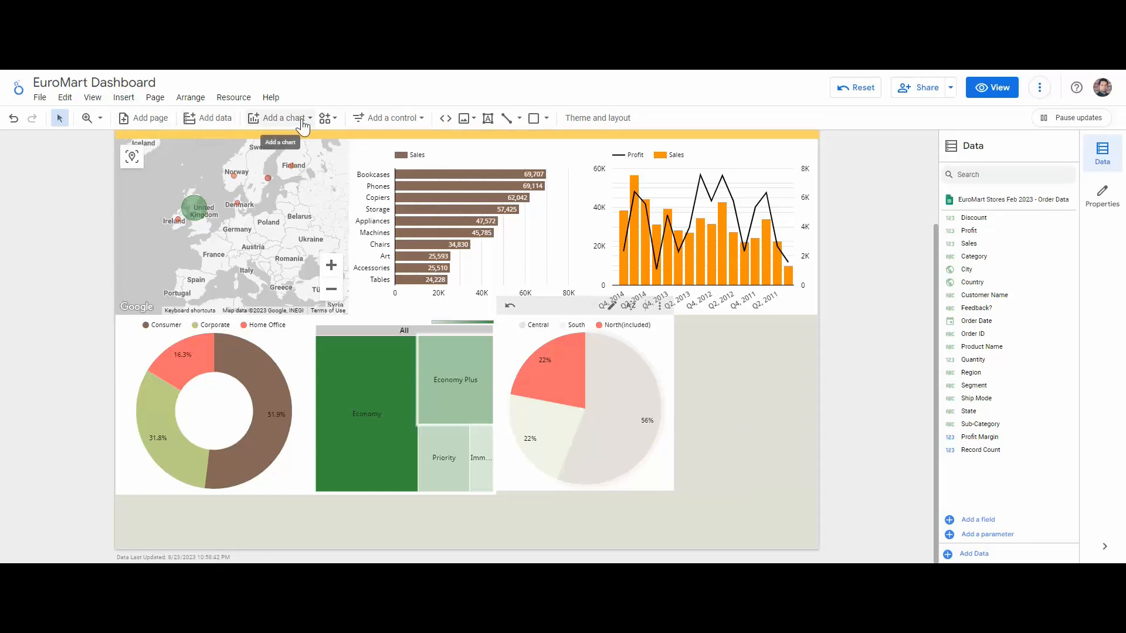
Add a plain table in the emptied area, widening it over the pie chart and fitting its outer edge to the page
{"action": "left_click", "coordinate": [280, 118]}
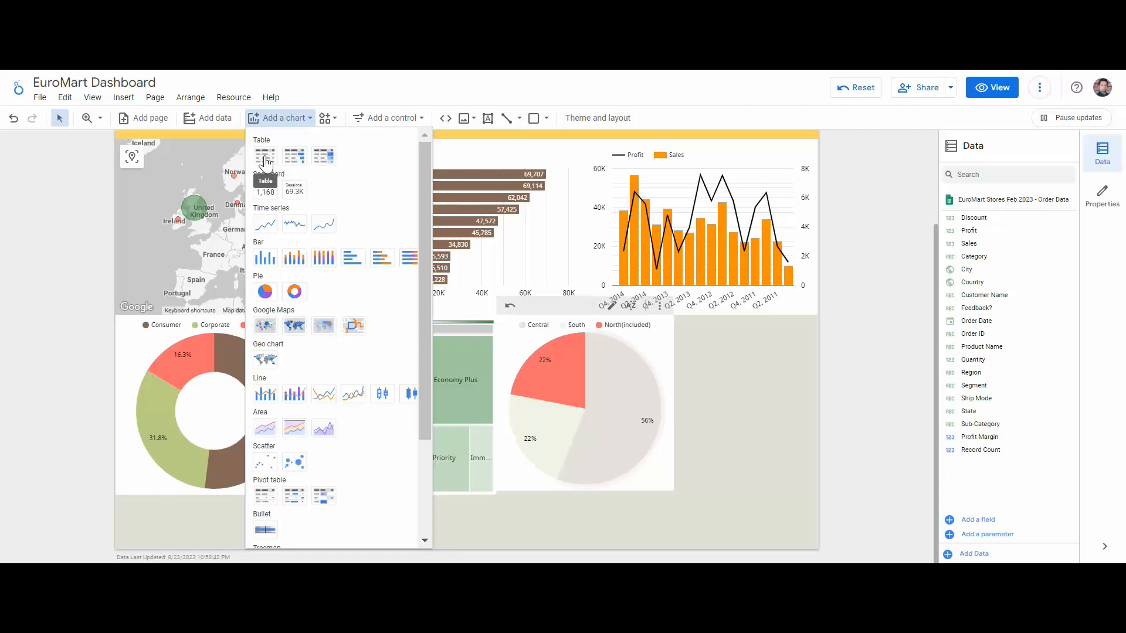
{"action": "left_click", "coordinate": [265, 157]}
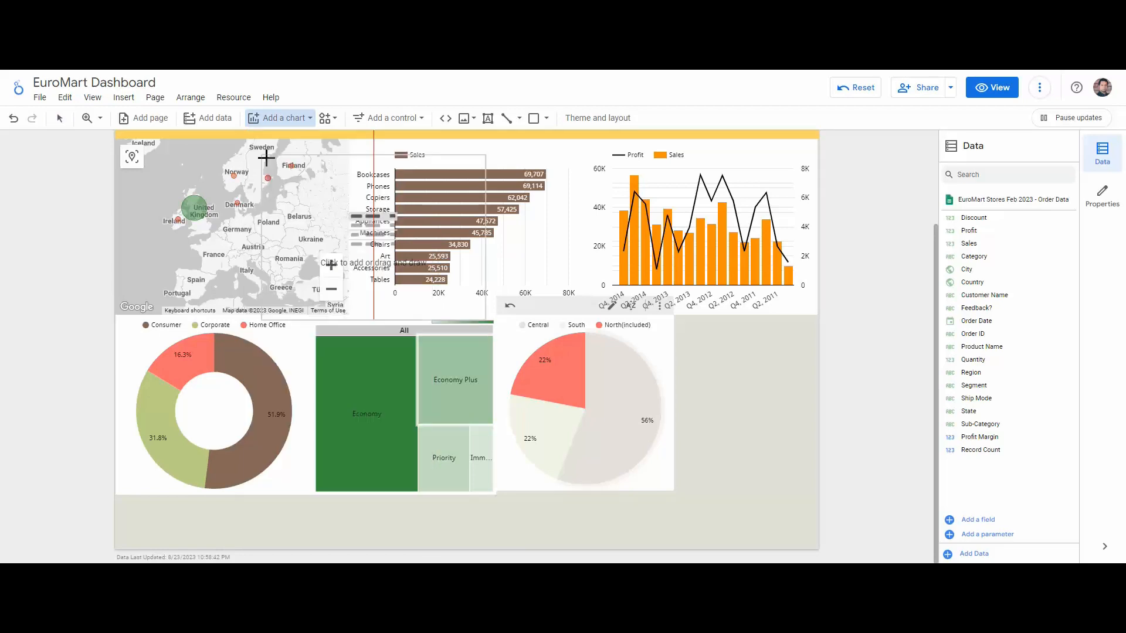
{"action": "left_click", "coordinate": [605, 317]}
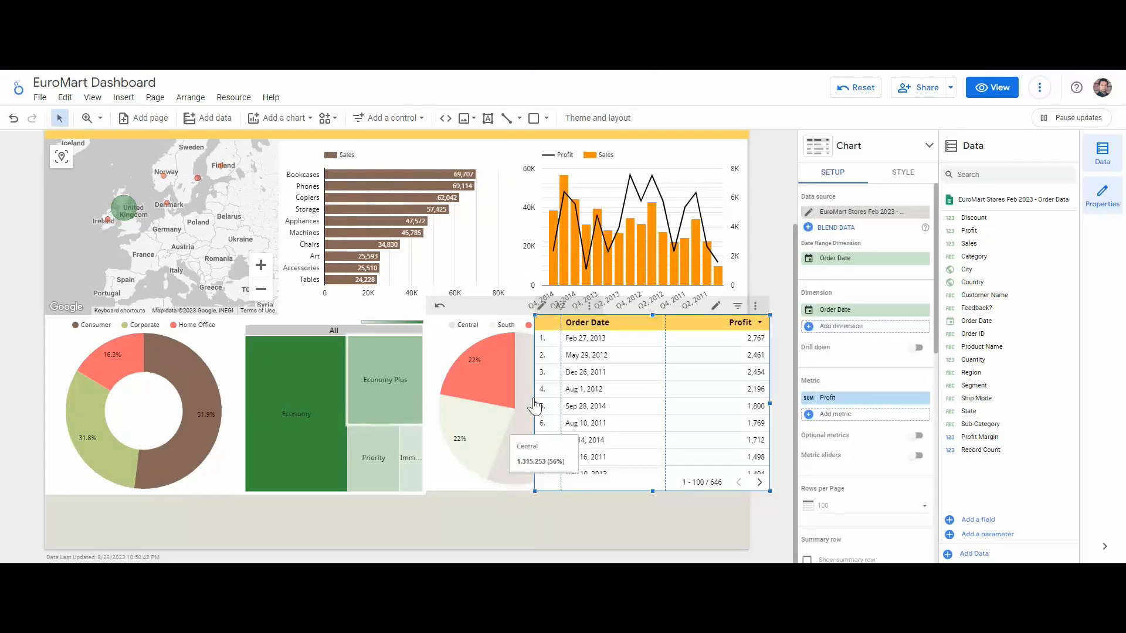
{"action": "left_click_drag", "start_coordinate": [535, 403], "coordinate": [450, 409]}
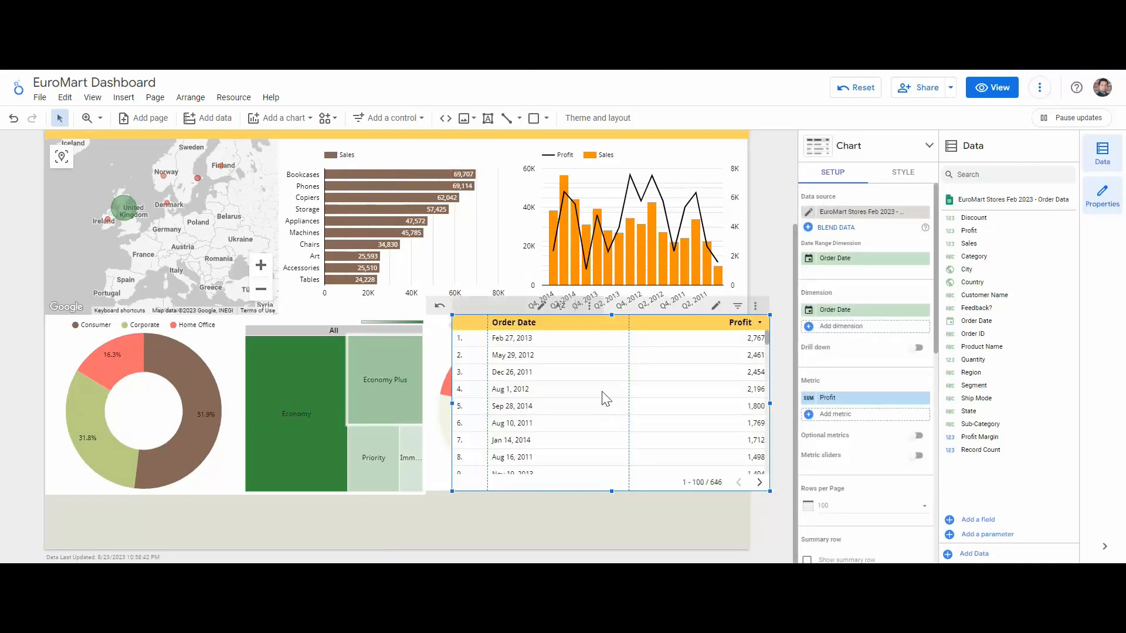
{"action": "left_click_drag", "start_coordinate": [770, 401], "coordinate": [741, 397]}
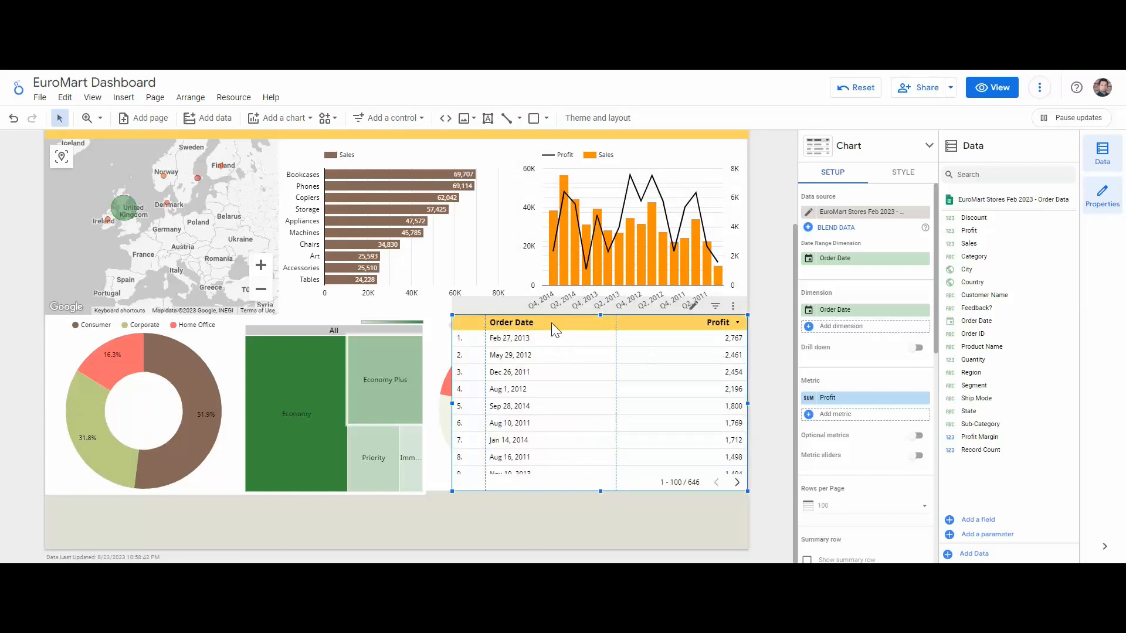
Replace the new table's Profit metric with Sales and look through the rows by order date
{"action": "left_click", "coordinate": [835, 397]}
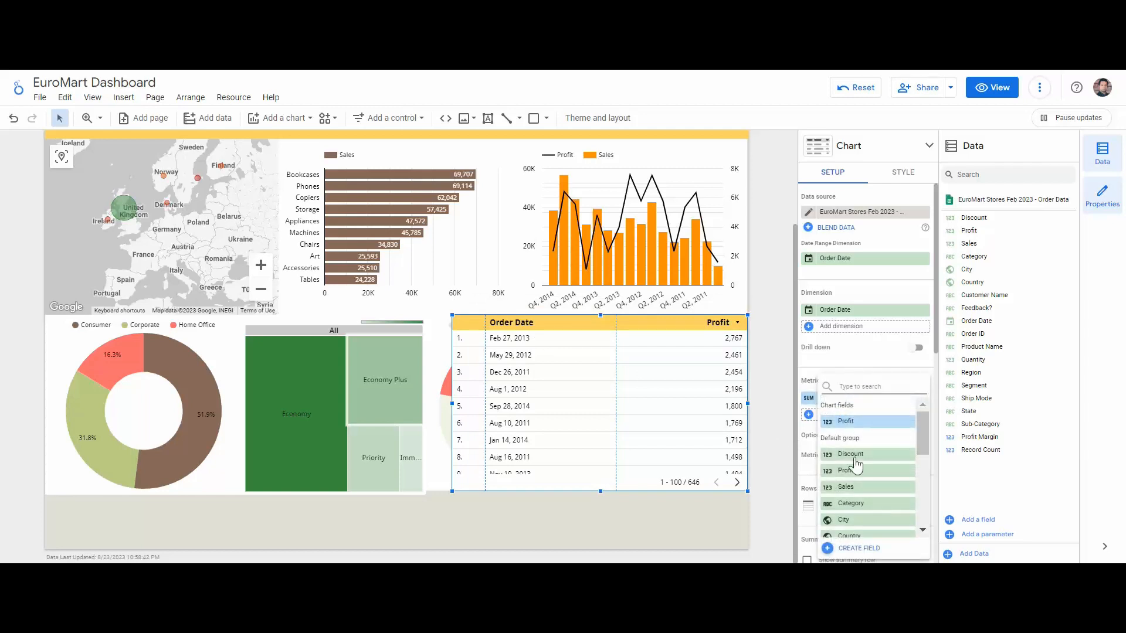
{"action": "left_click", "coordinate": [865, 489]}
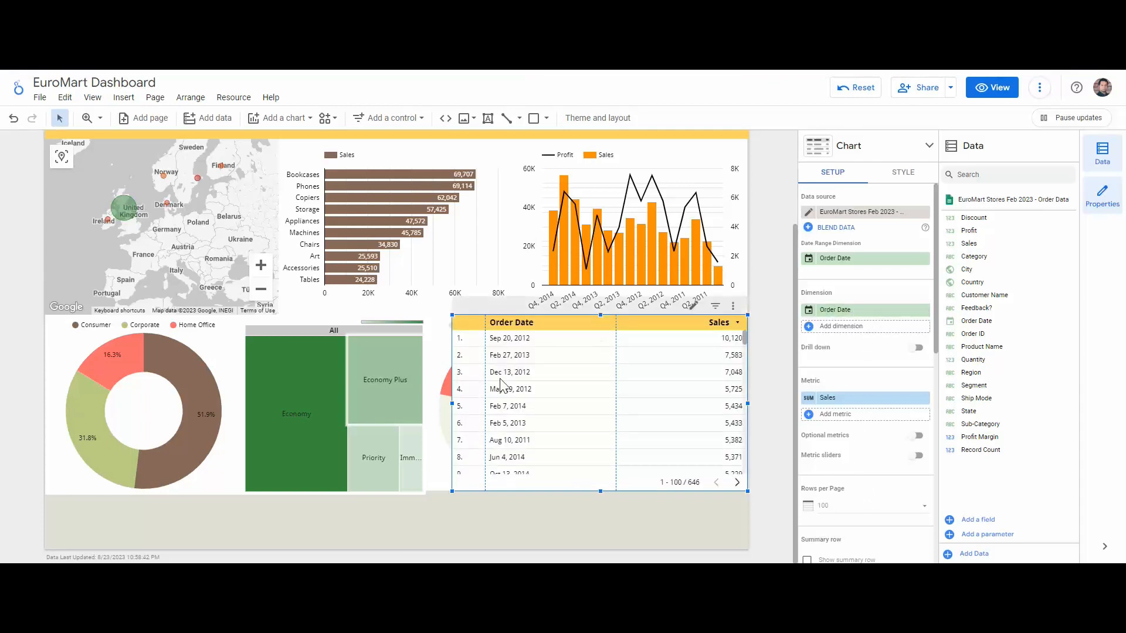
{"action": "scroll", "coordinate": [510, 388], "scroll_direction": "down", "scroll_amount": 12}
{"action": "scroll", "coordinate": [513, 389], "scroll_direction": "up", "scroll_amount": 12}
Set the data type of the table's Order Date dimension to Year and sort the years in ascending order
{"action": "left_click", "coordinate": [811, 312]}
{"action": "left_click", "coordinate": [751, 378]}
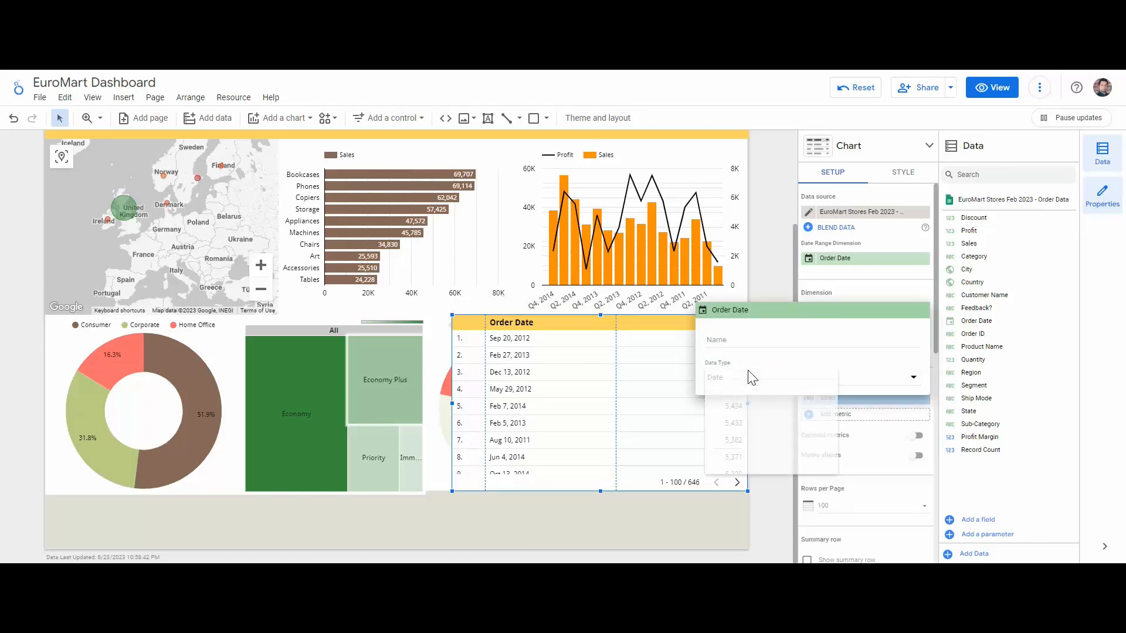
{"action": "mouse_move", "coordinate": [755, 427]}
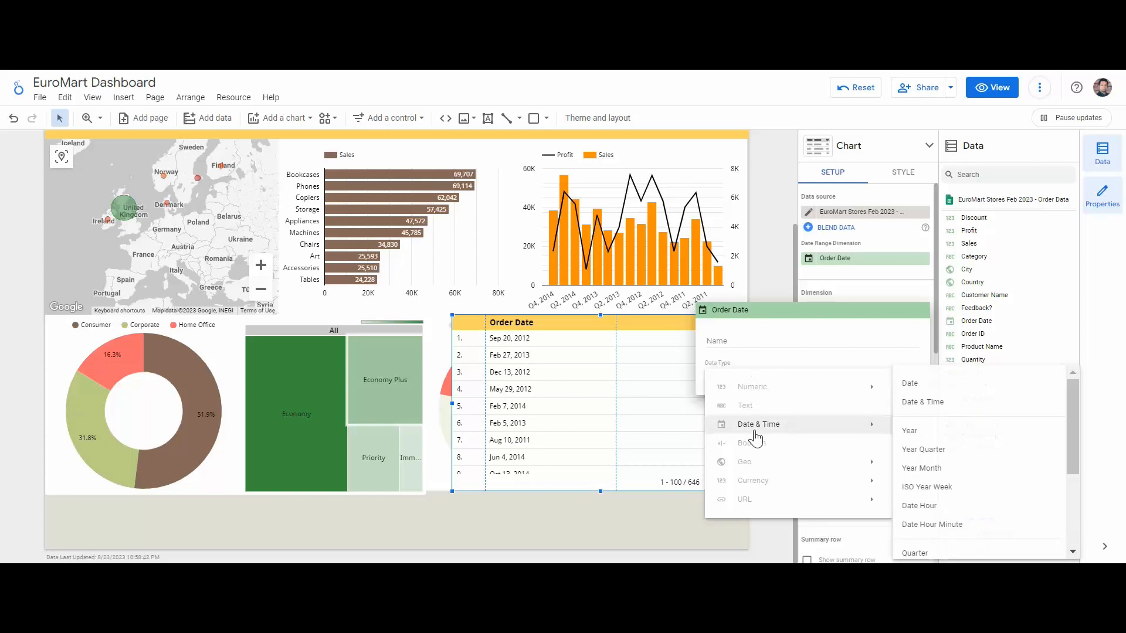
{"action": "left_click", "coordinate": [910, 432]}
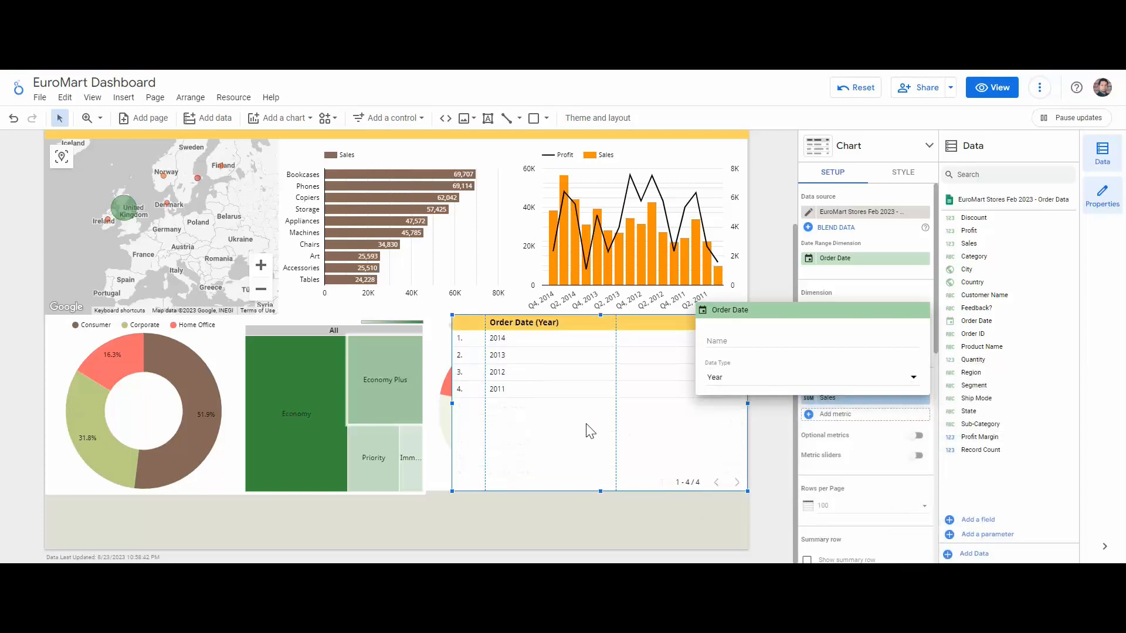
{"action": "left_click", "coordinate": [672, 456]}
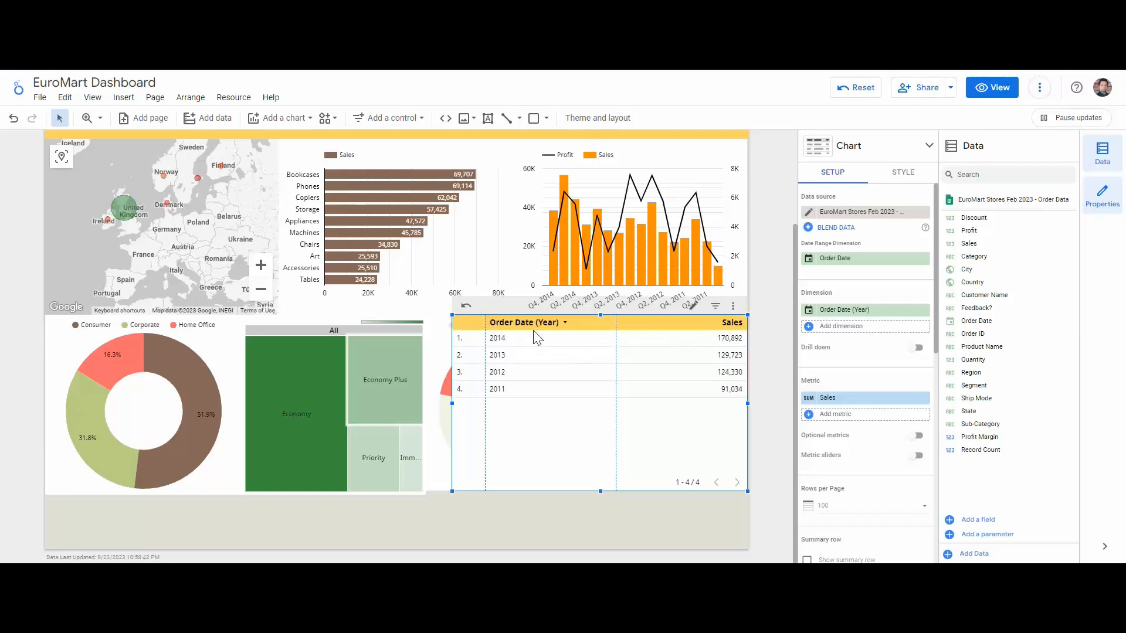
{"action": "left_click", "coordinate": [552, 332]}
Add Sales as a second metric to the table and set its running calculation to Running sum
{"action": "left_click", "coordinate": [847, 417]}
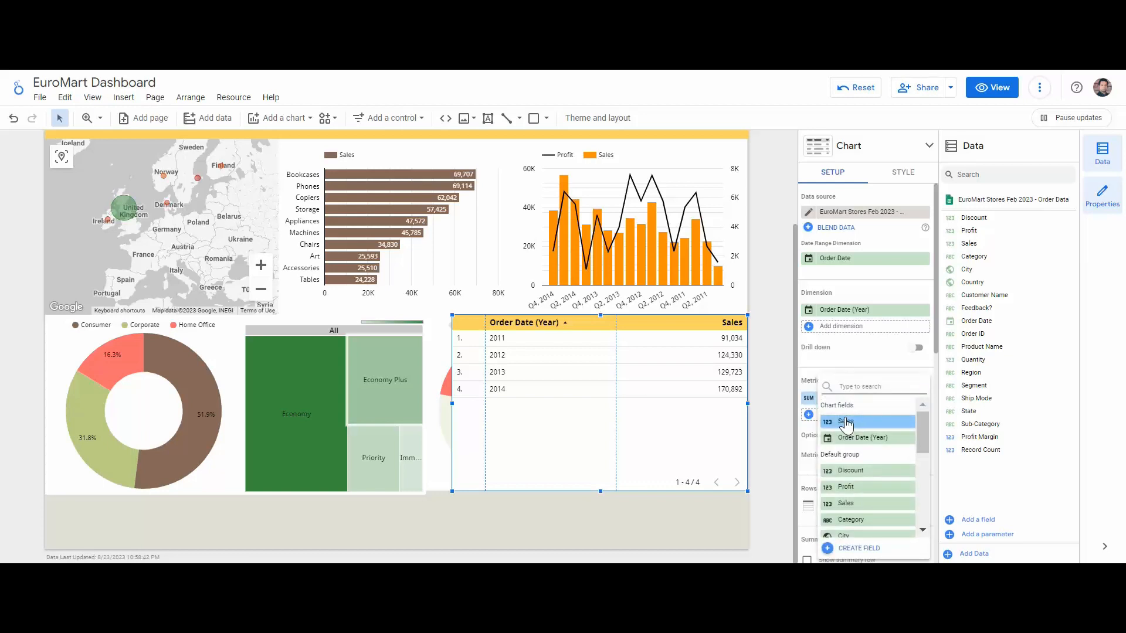
{"action": "left_click", "coordinate": [853, 422]}
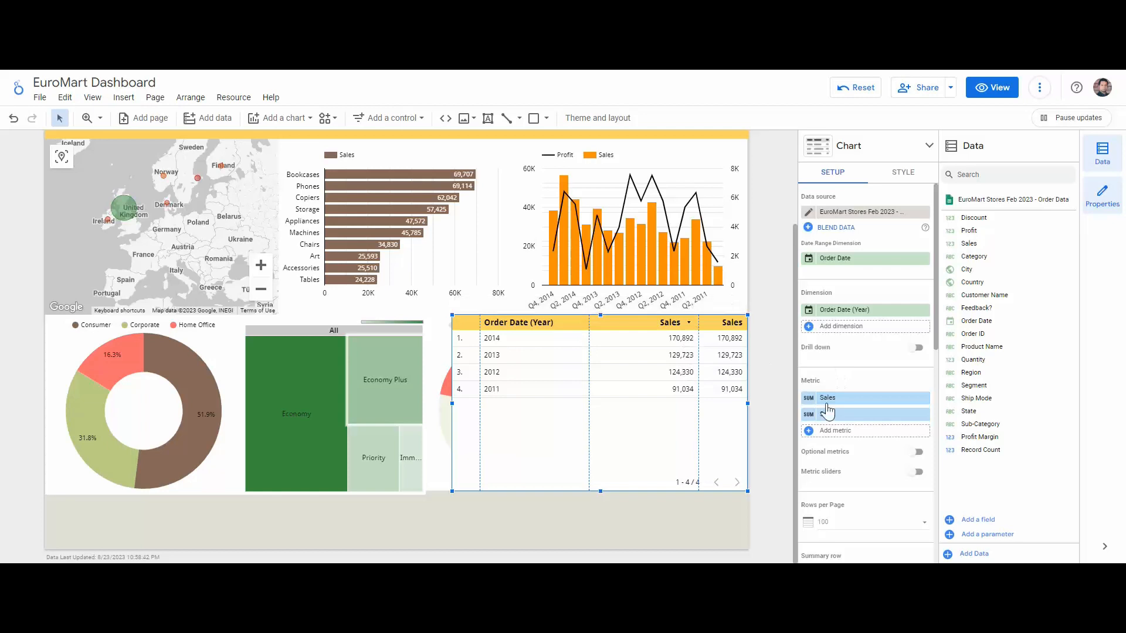
{"action": "left_click", "coordinate": [812, 415]}
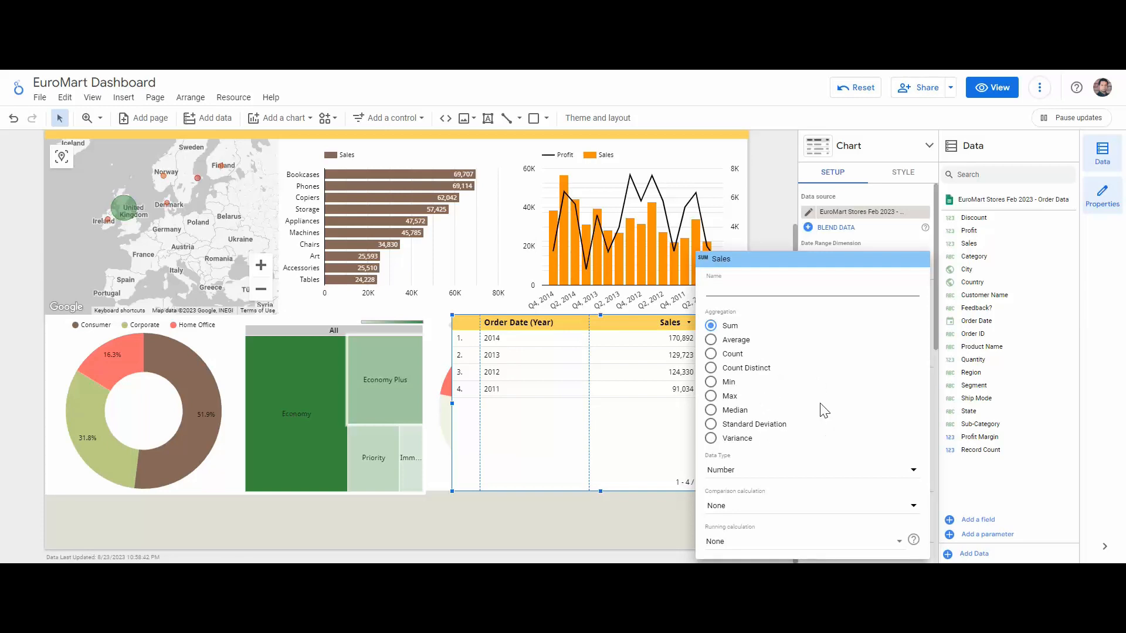
{"action": "left_click", "coordinate": [720, 550]}
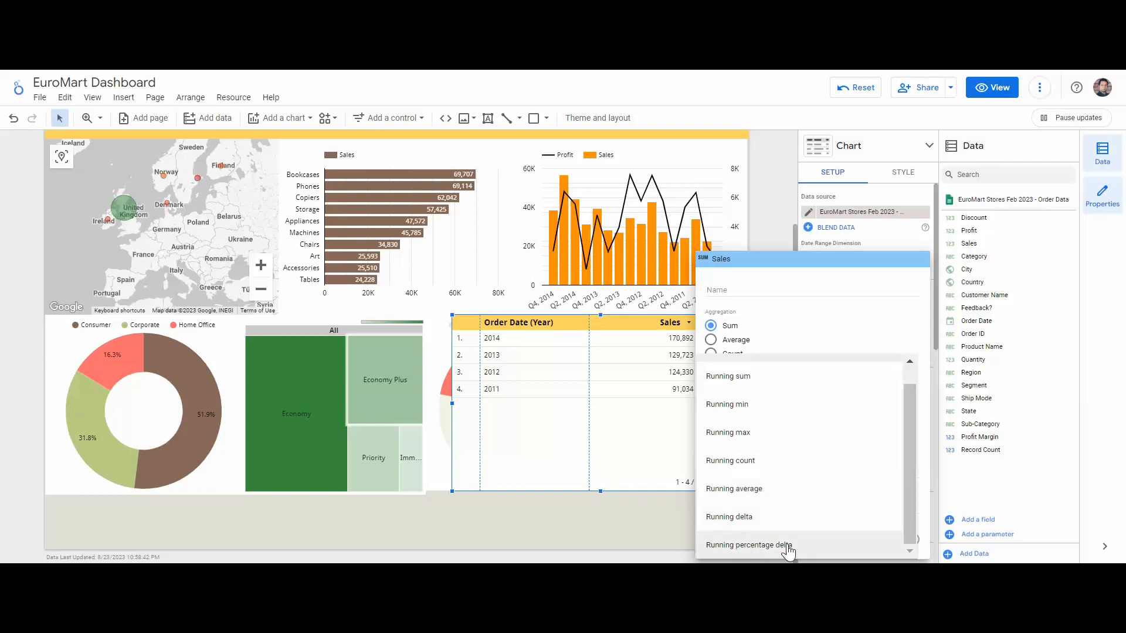
{"action": "scroll", "coordinate": [798, 478], "scroll_direction": "up", "scroll_amount": 1}
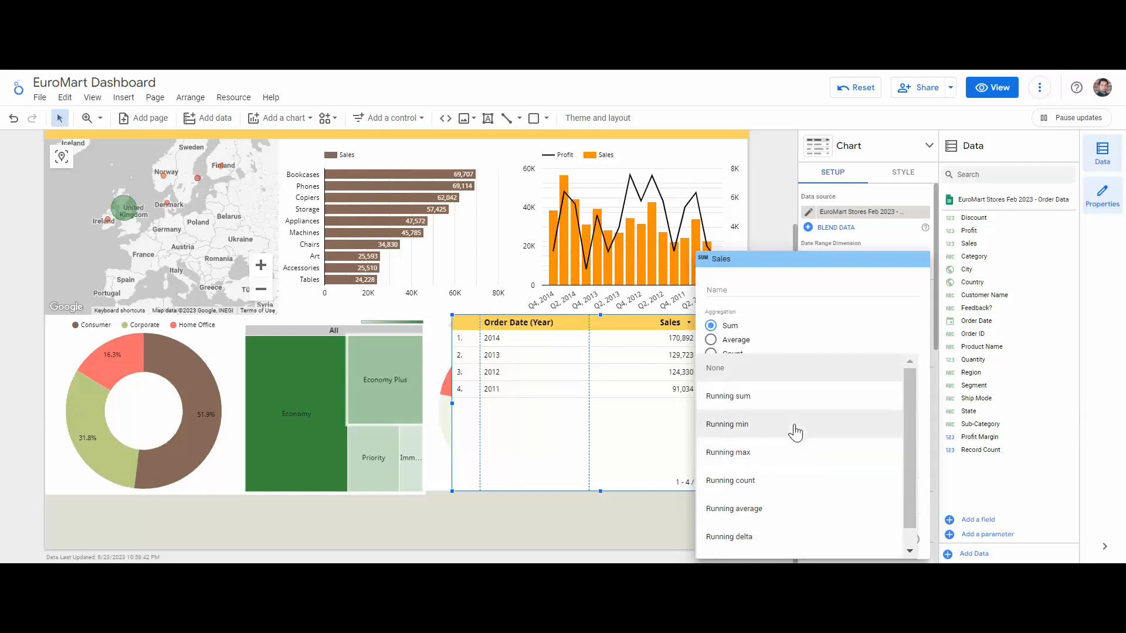
{"action": "left_click", "coordinate": [751, 399]}
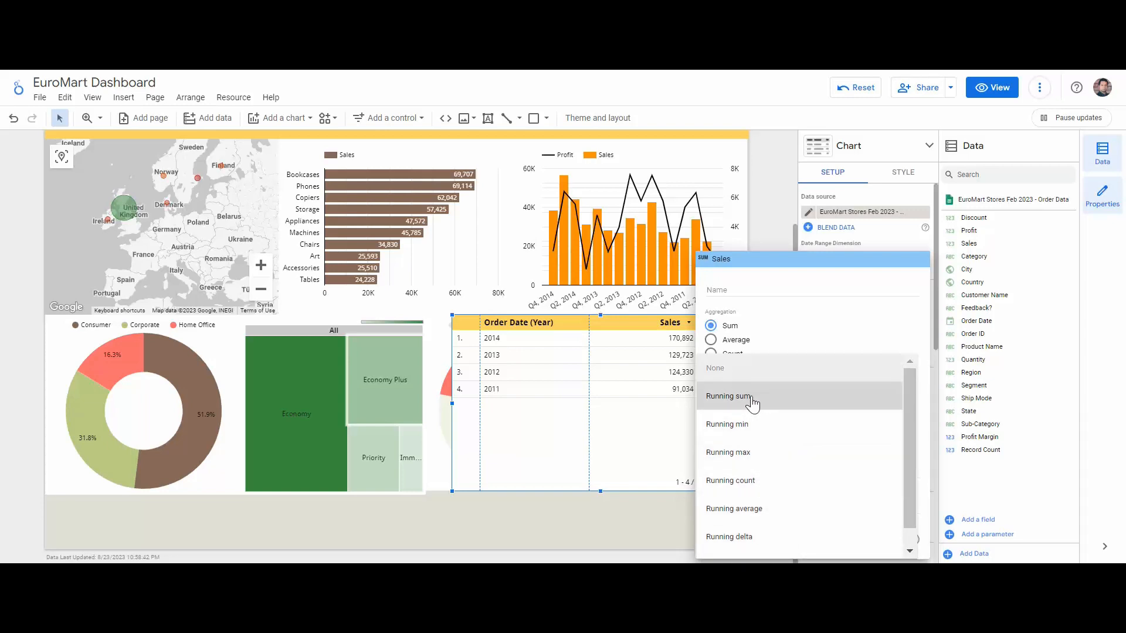
Rename the second Sales metric to Running Sales and widen its column to fit the full heading
{"action": "left_click", "coordinate": [739, 290]}
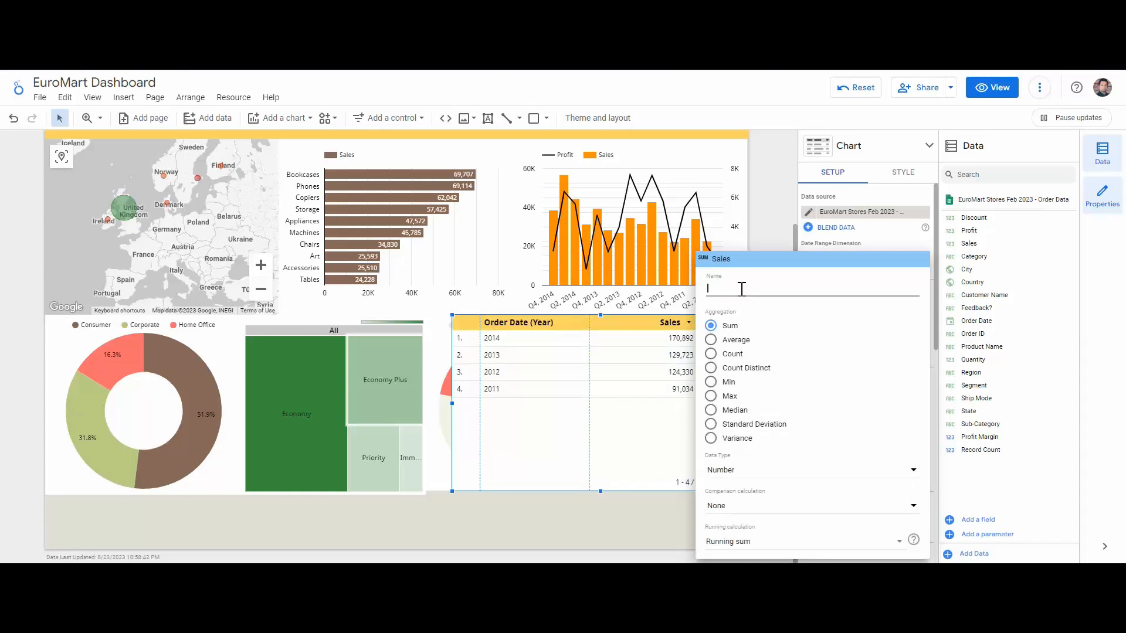
{"action": "type", "text": "Run"}
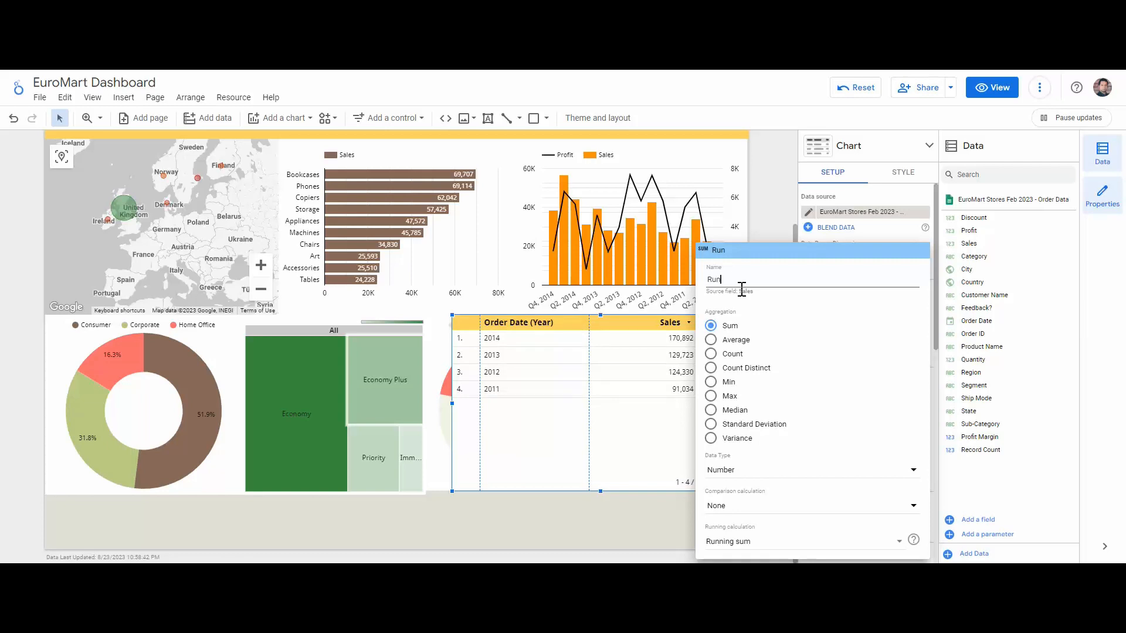
{"action": "type", "text": "ning Sales"}
{"action": "left_click", "coordinate": [1030, 478]}
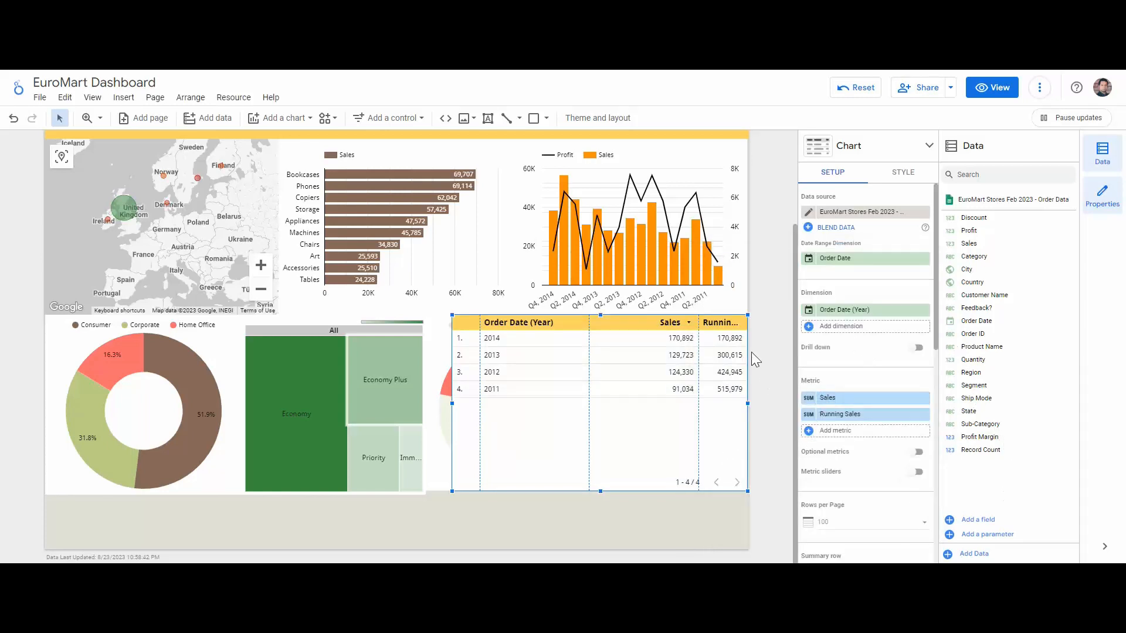
{"action": "left_click_drag", "start_coordinate": [698, 369], "coordinate": [679, 371]}
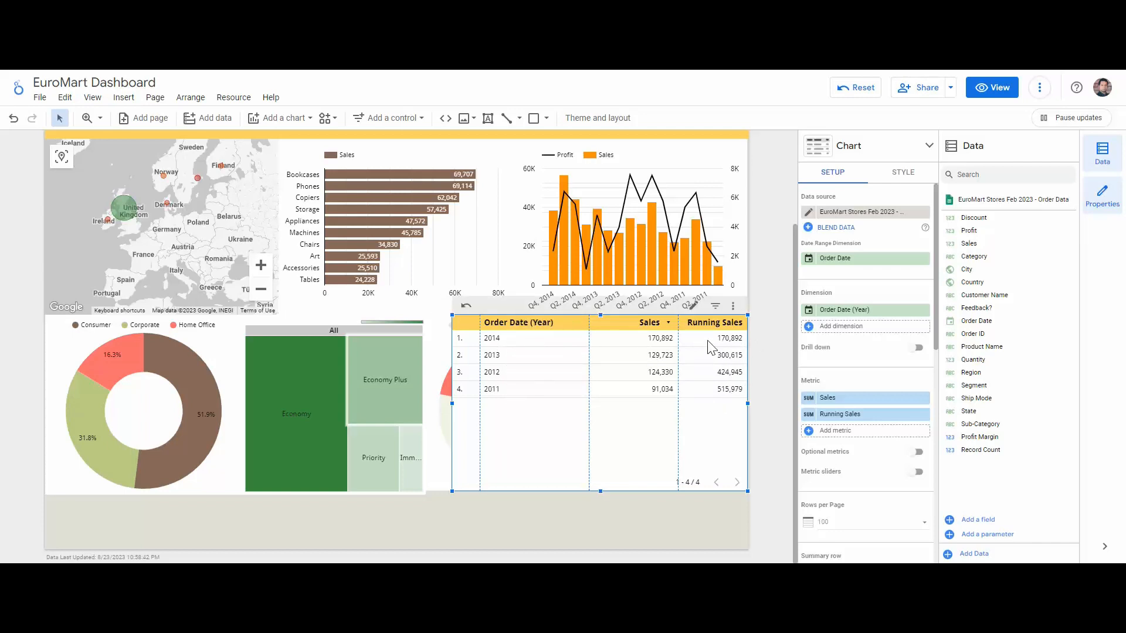
Sort the table by Order Date (Year) in ascending order
{"action": "left_click", "coordinate": [539, 327]}
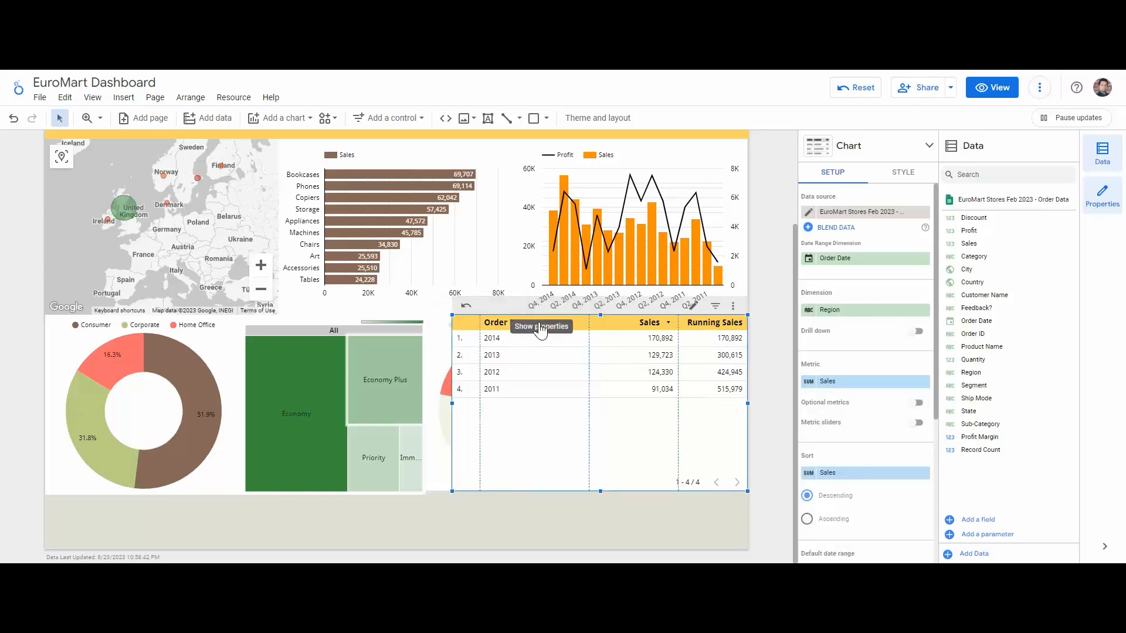
{"action": "left_click", "coordinate": [511, 338]}
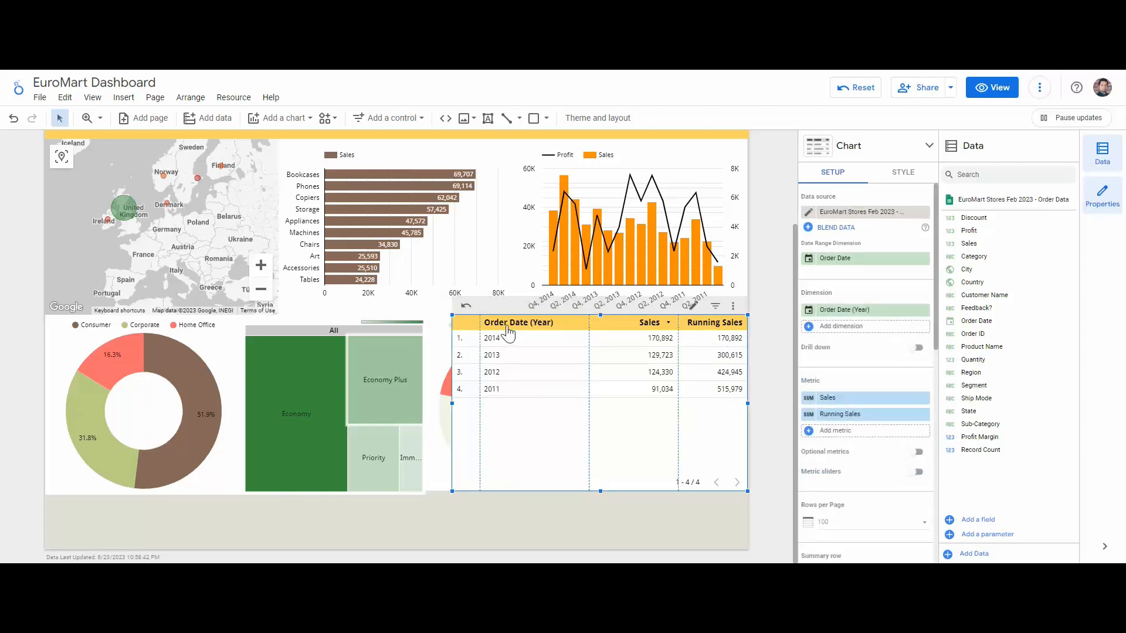
{"action": "left_click", "coordinate": [506, 326]}
{"action": "left_click", "coordinate": [508, 327]}
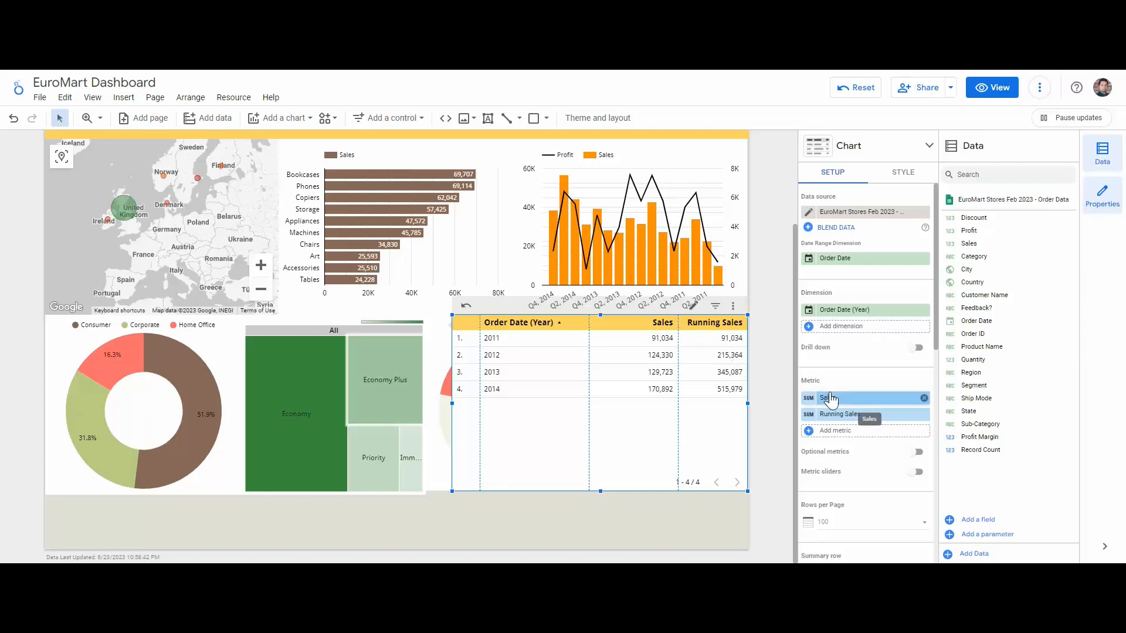
Change the running calculation of the Running Sales metric to Running delta
{"action": "left_click", "coordinate": [812, 418]}
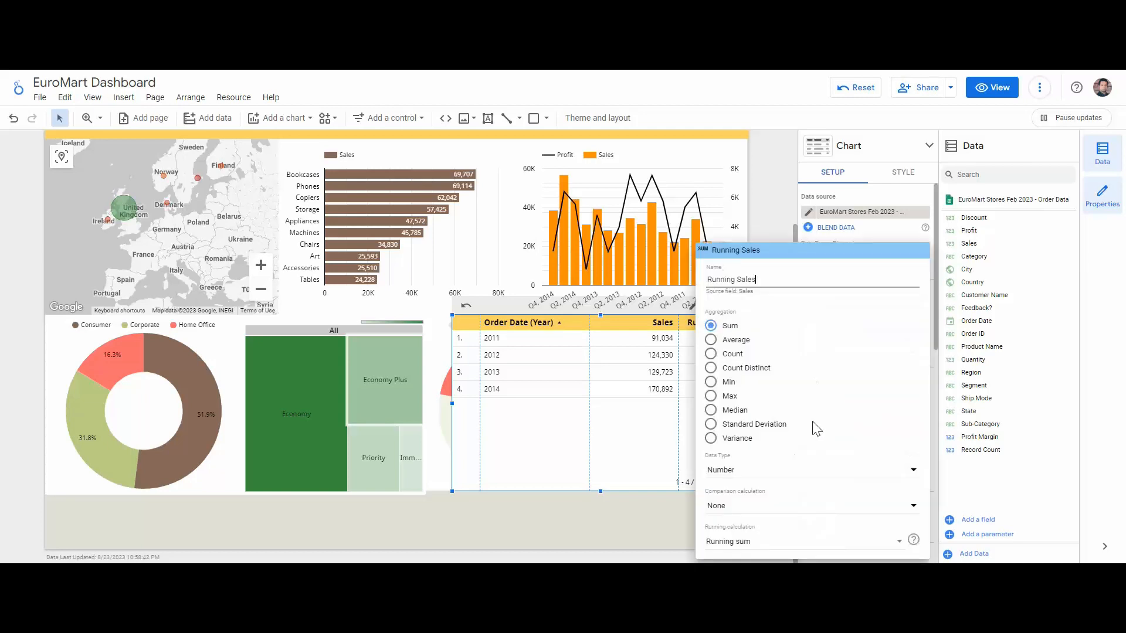
{"action": "left_click", "coordinate": [755, 542]}
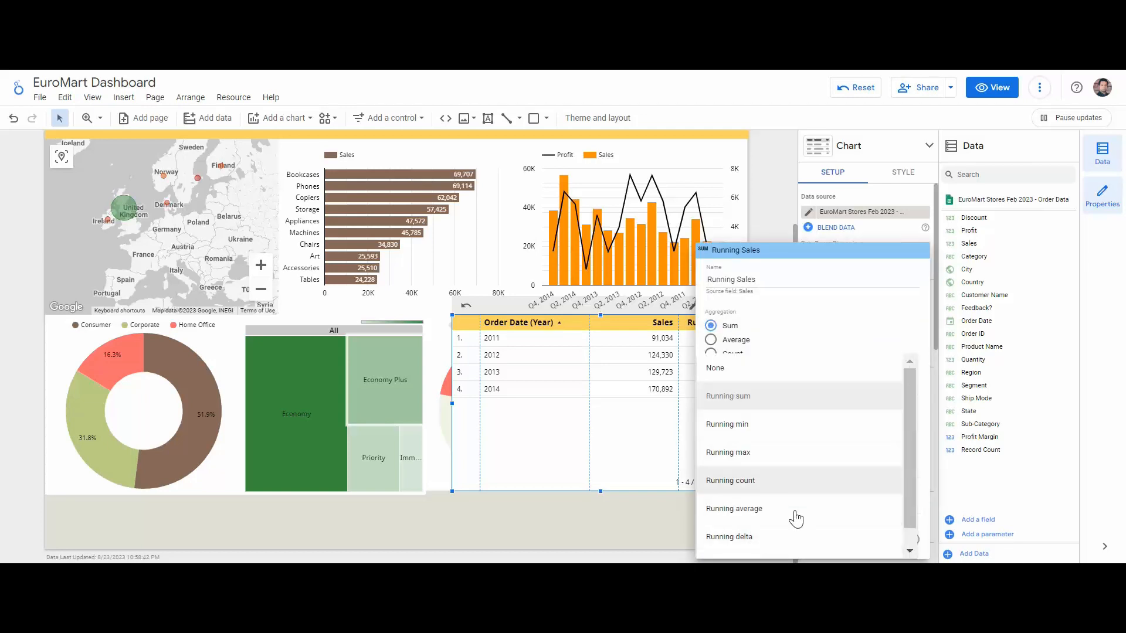
{"action": "left_click", "coordinate": [760, 535]}
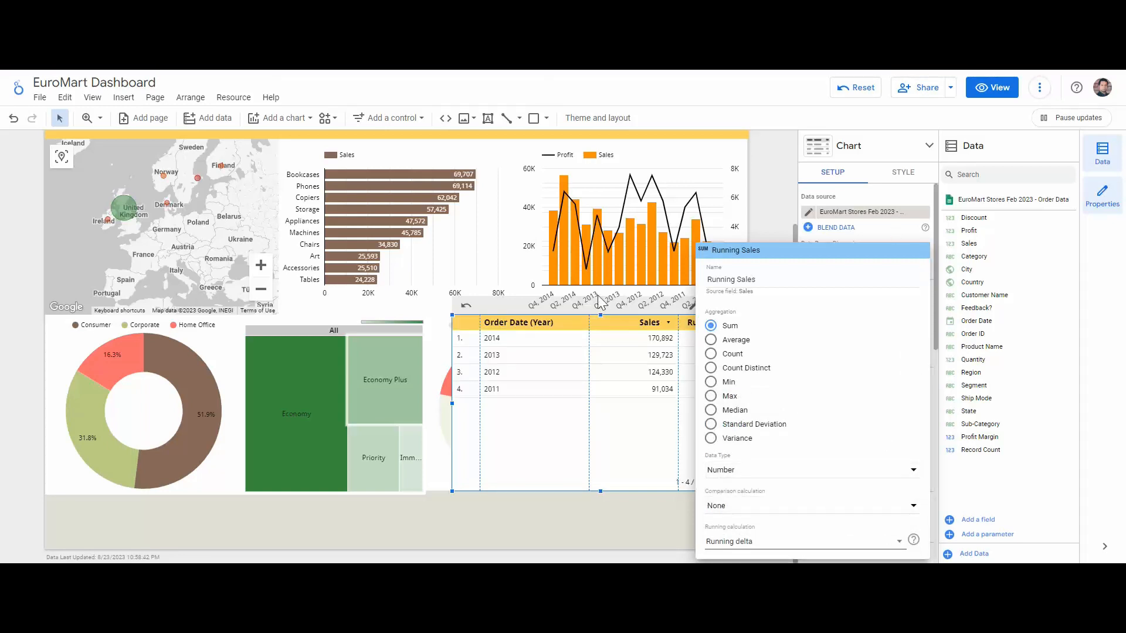
Close the metric settings and sort the table by Order Date (Year) in ascending order
{"action": "left_click", "coordinate": [571, 438]}
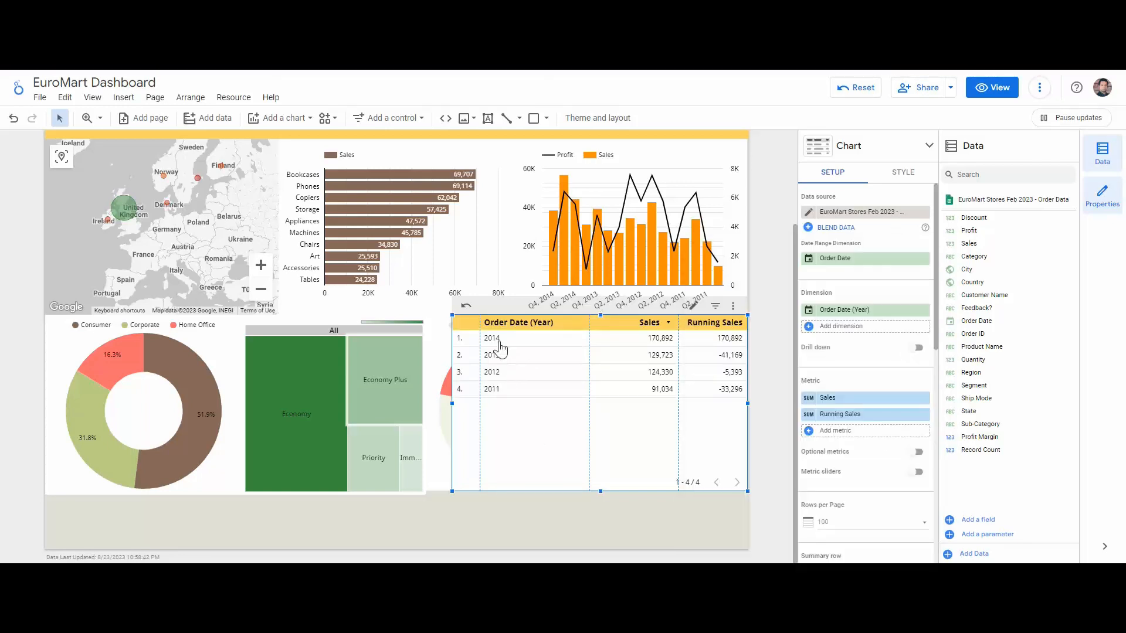
{"action": "left_click", "coordinate": [519, 326]}
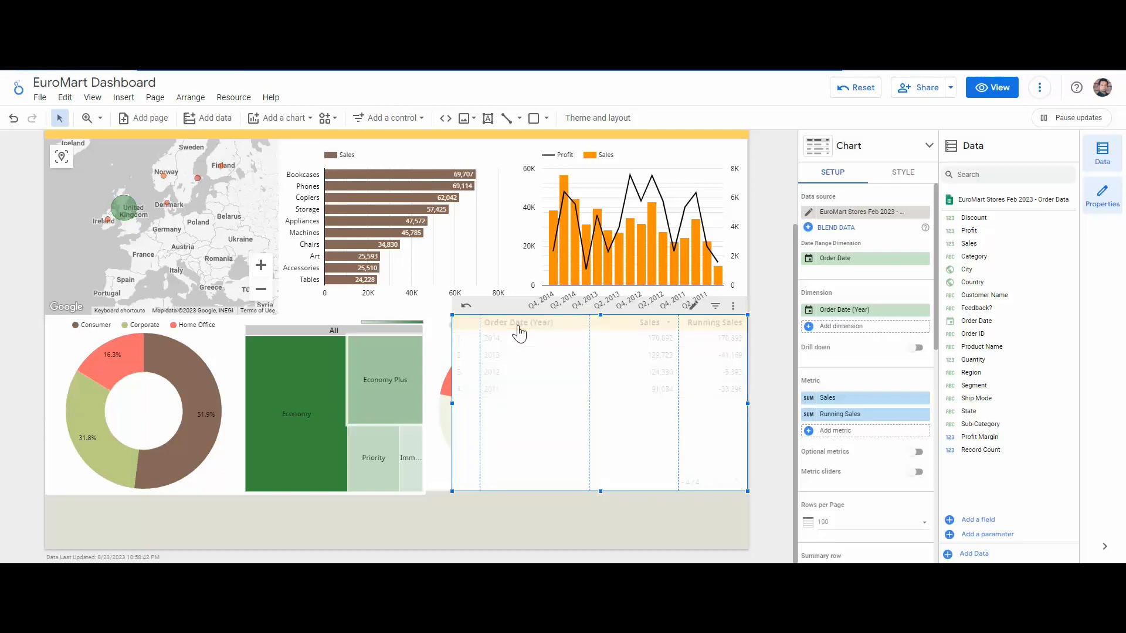
{"action": "left_click", "coordinate": [519, 326]}
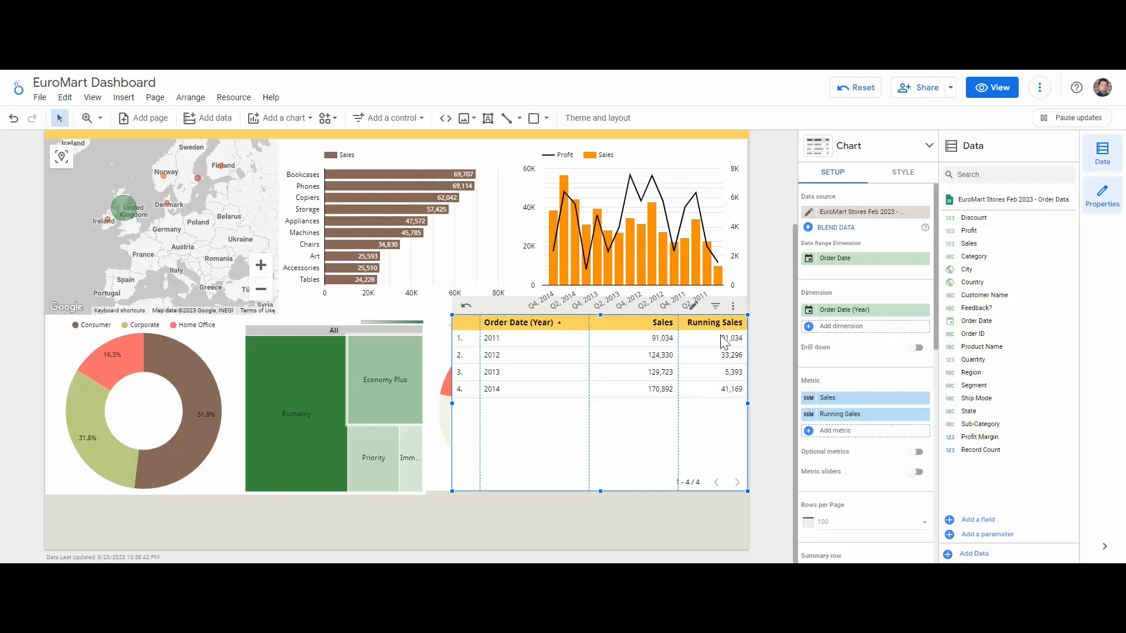
Change the running calculation of the Running Sales metric to Running average
{"action": "left_click", "coordinate": [815, 414]}
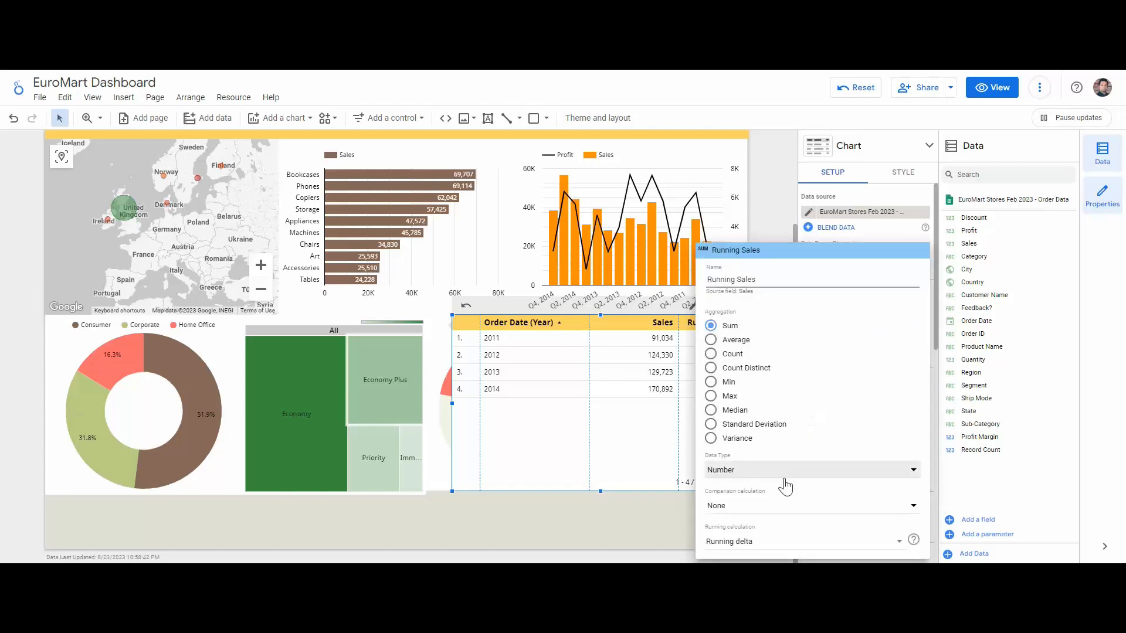
{"action": "left_click", "coordinate": [768, 541]}
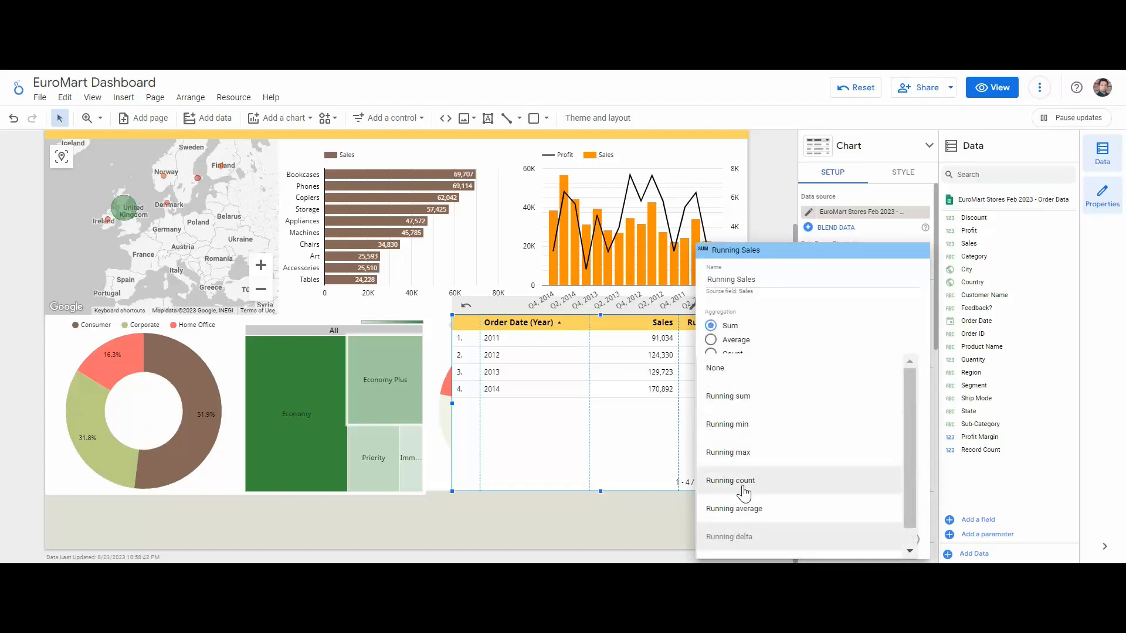
{"action": "left_click", "coordinate": [772, 516]}
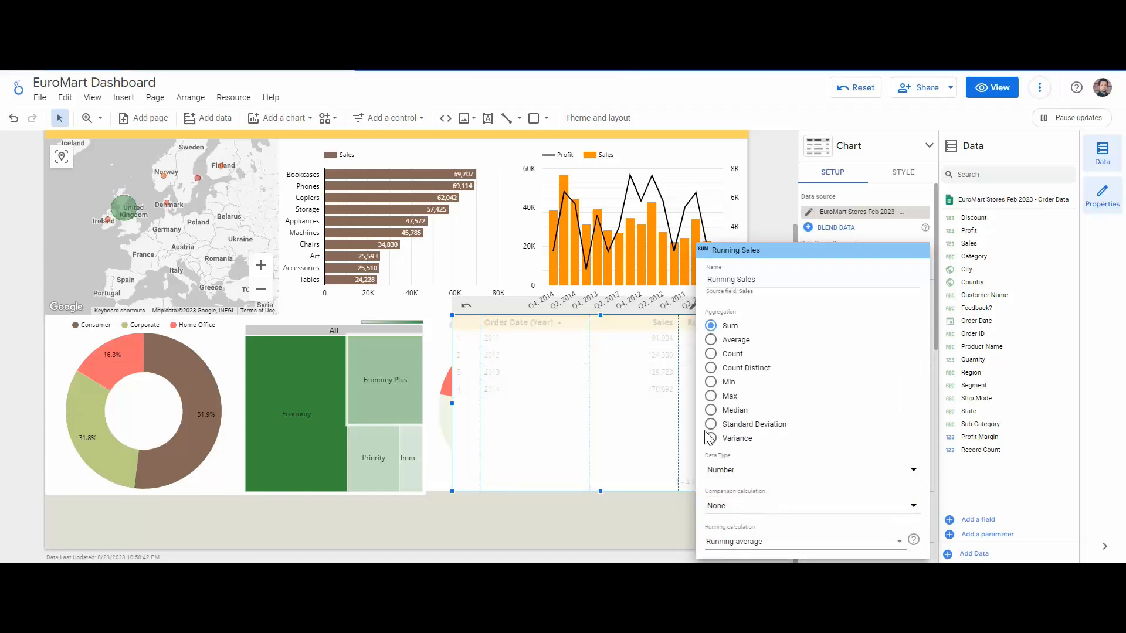
{"action": "left_click", "coordinate": [651, 419]}
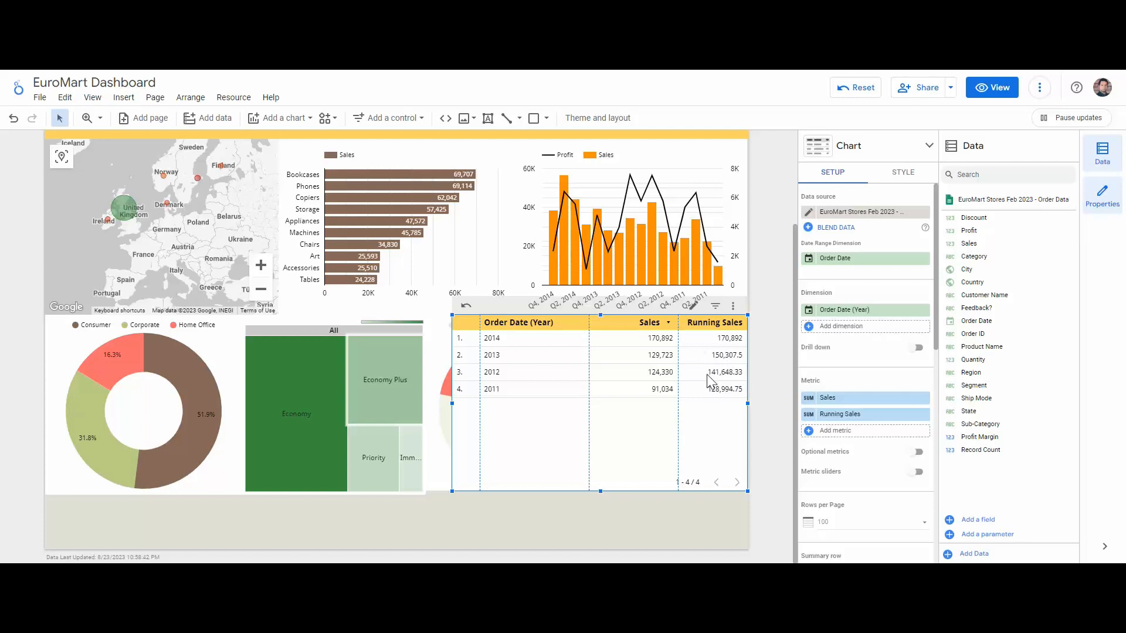
Set the Running Sales metric's running calculation back to Running delta and close its settings
{"action": "left_click", "coordinate": [808, 415]}
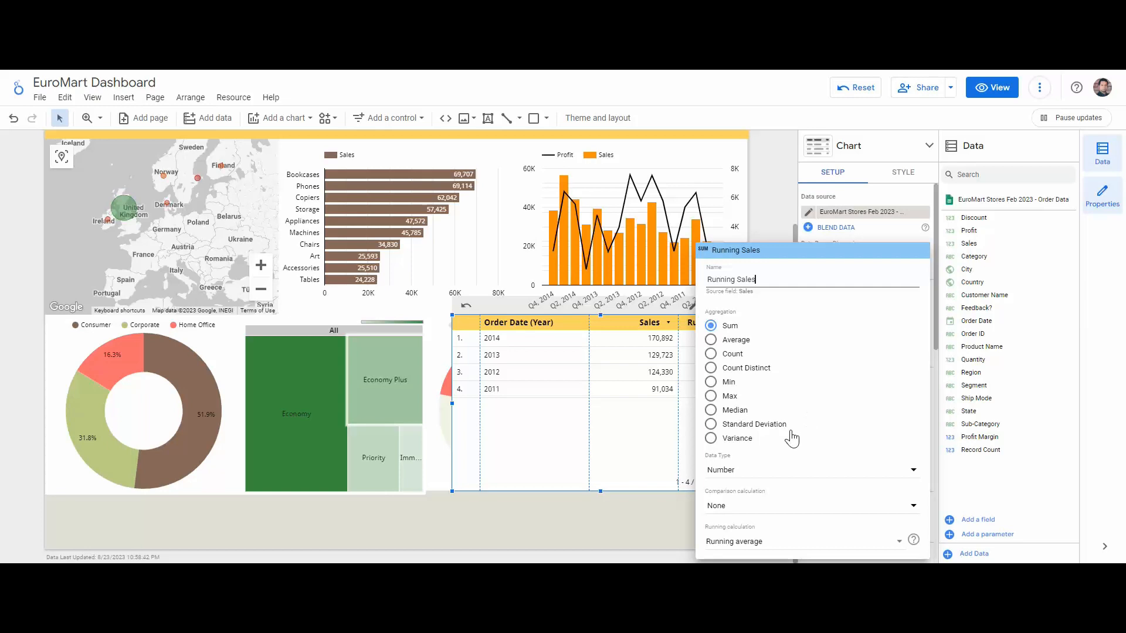
{"action": "left_click", "coordinate": [765, 541]}
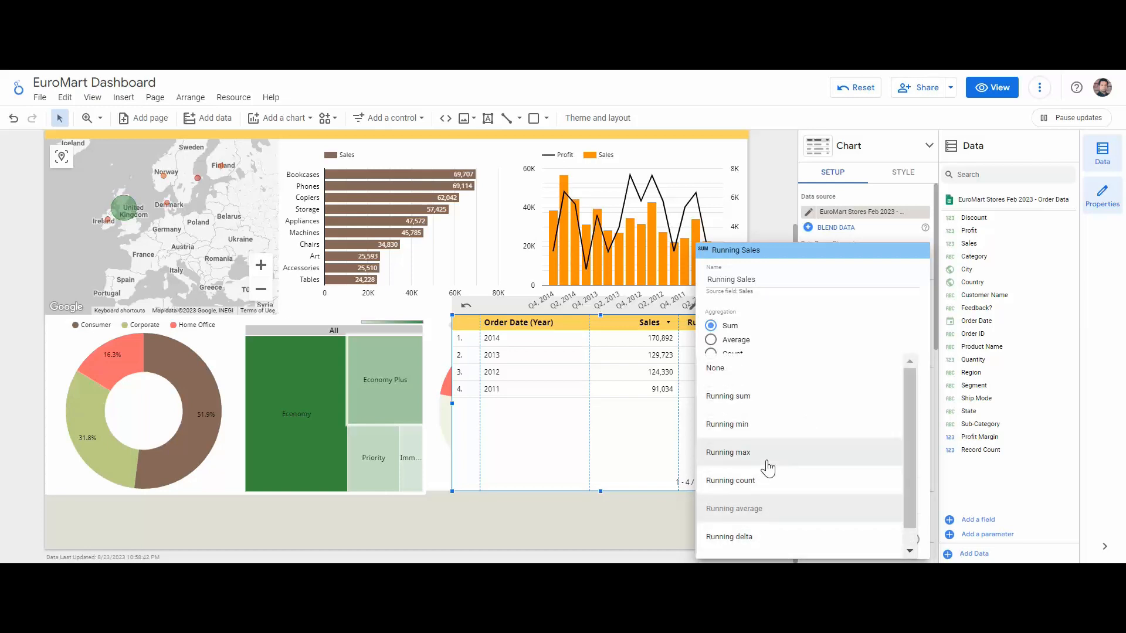
{"action": "left_click", "coordinate": [751, 537]}
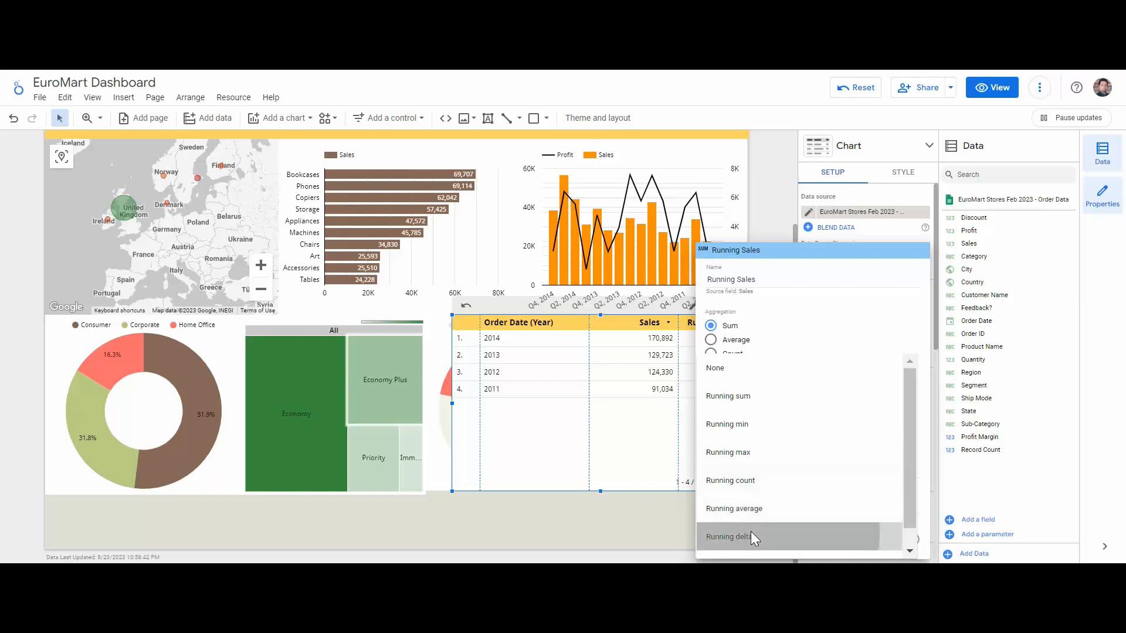
{"action": "left_click", "coordinate": [603, 421]}
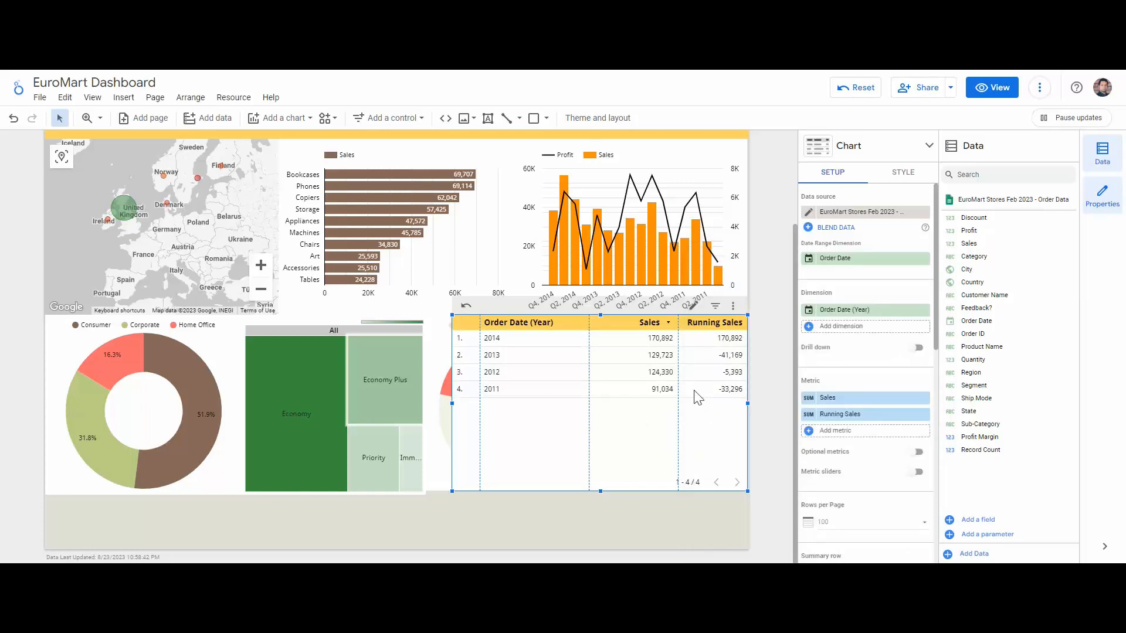